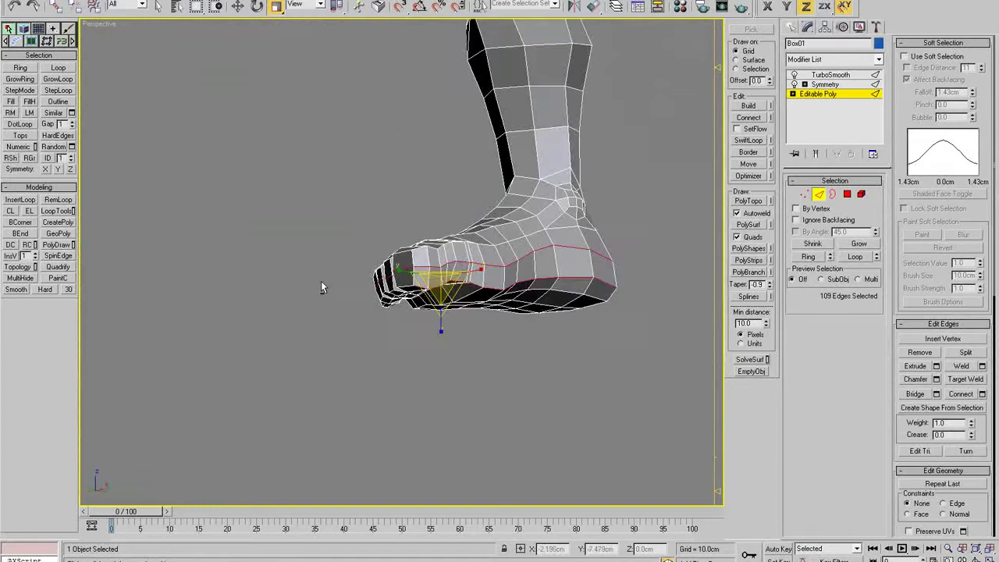
# Step: Select the edges running around the foot and toes, examine them from both sides of the foot, and clear the selection
pyautogui.keyDown('alt'); pyautogui.moveTo(461, 304); pyautogui.dragTo(381, 305, button='middle'); pyautogui.keyUp('alt')
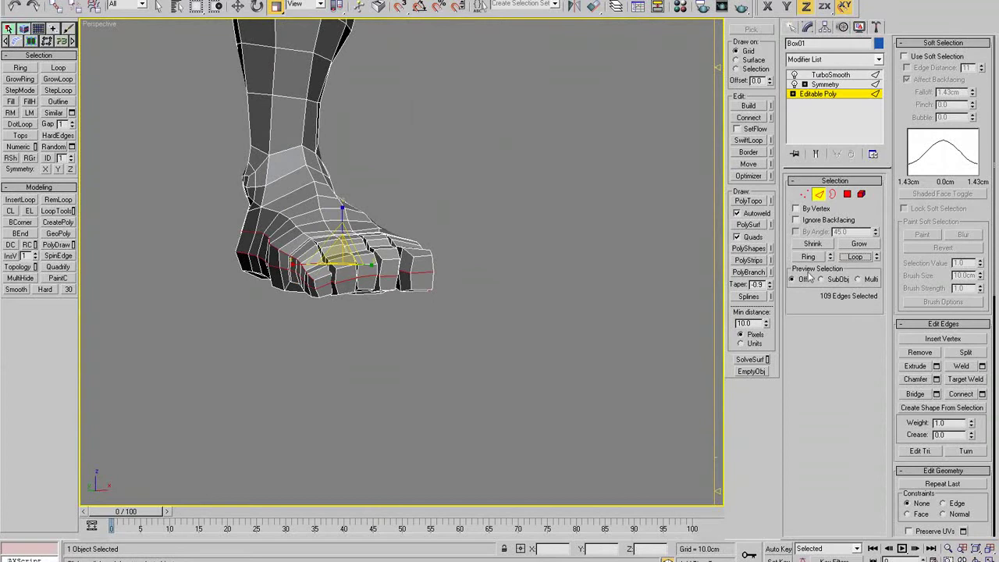
pyautogui.keyDown('alt'); pyautogui.moveTo(687, 269); pyautogui.dragTo(476, 269, button='middle'); pyautogui.keyUp('alt')
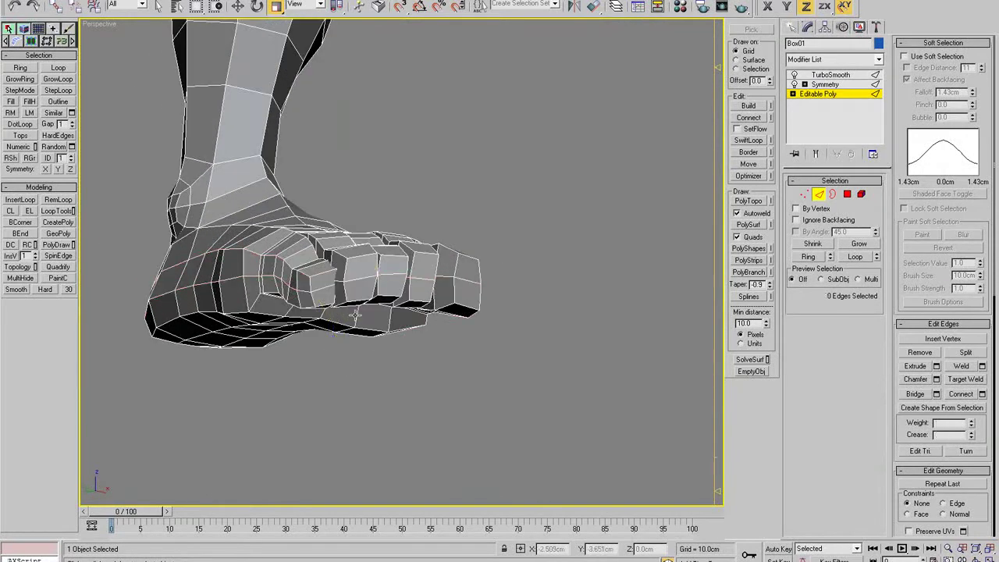
pyautogui.click(311, 298)
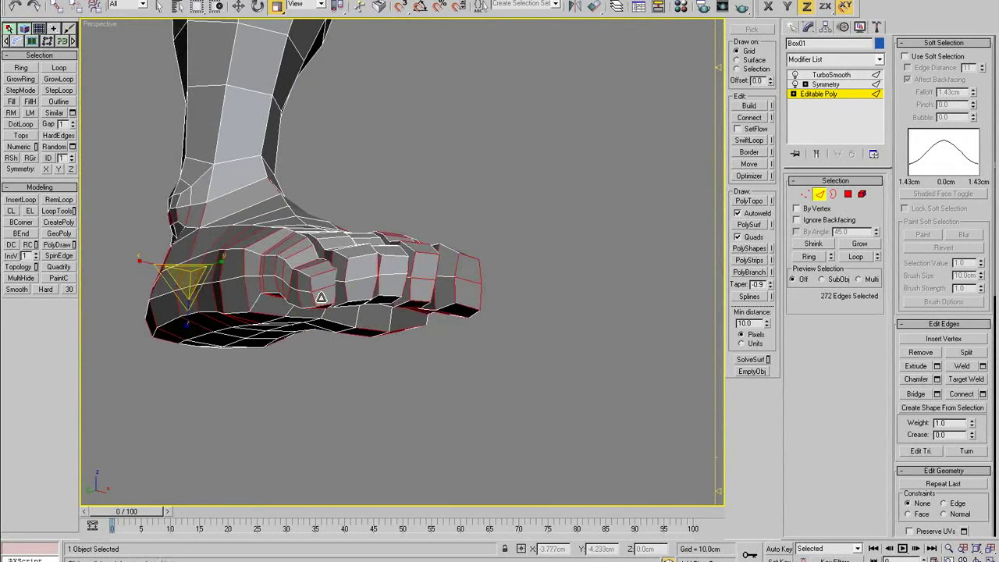
pyautogui.click(497, 400)
pyautogui.keyDown('alt'); pyautogui.moveTo(497, 400); pyautogui.dragTo(357, 381, button='middle'); pyautogui.keyUp('alt')
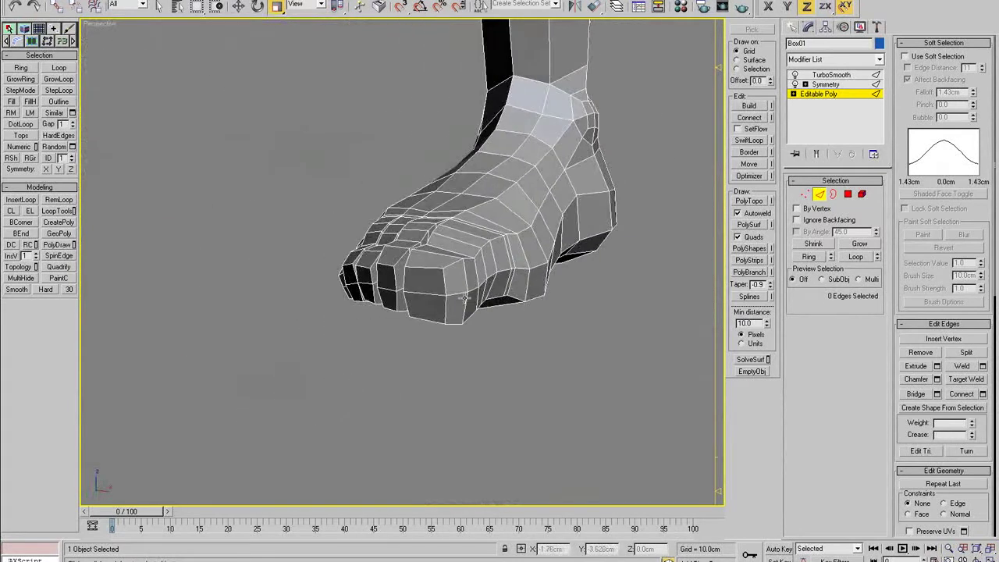
pyautogui.click(446, 288)
pyautogui.keyDown('alt'); pyautogui.moveTo(445, 287); pyautogui.dragTo(460, 331, button='middle'); pyautogui.keyUp('alt')
pyautogui.click(556, 304)
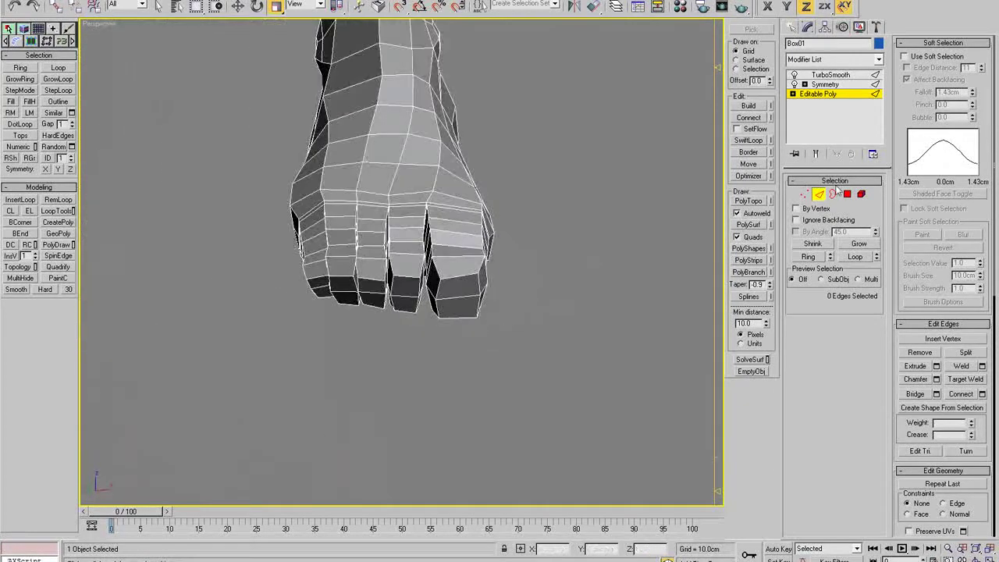
# Step: Select the ten top polygons at the tips of the five toes and inset them as a group by 0.146 cm
pyautogui.press('4')
pyautogui.scroll(3, 388, 282)
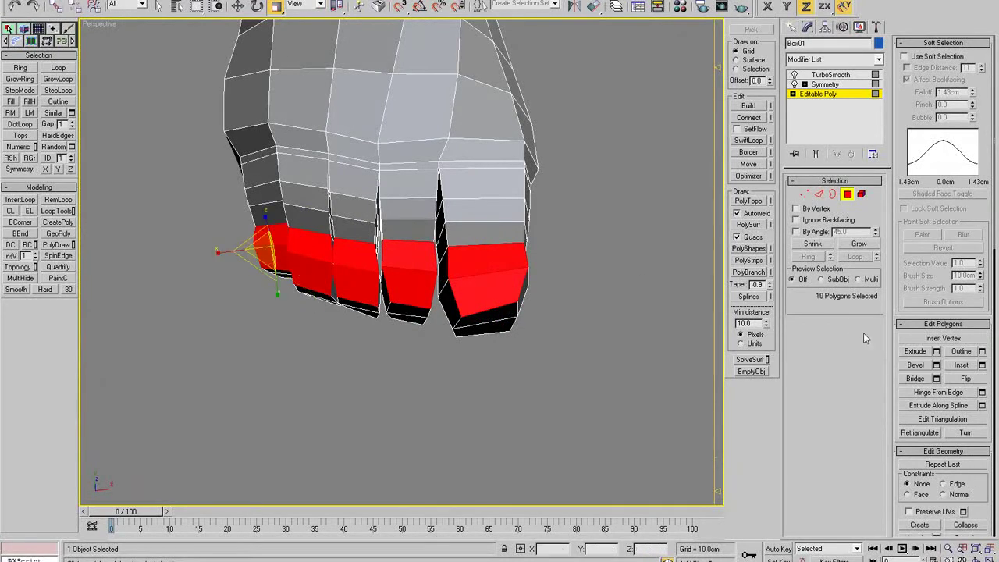
pyautogui.click(922, 44)
pyautogui.click(873, 376)
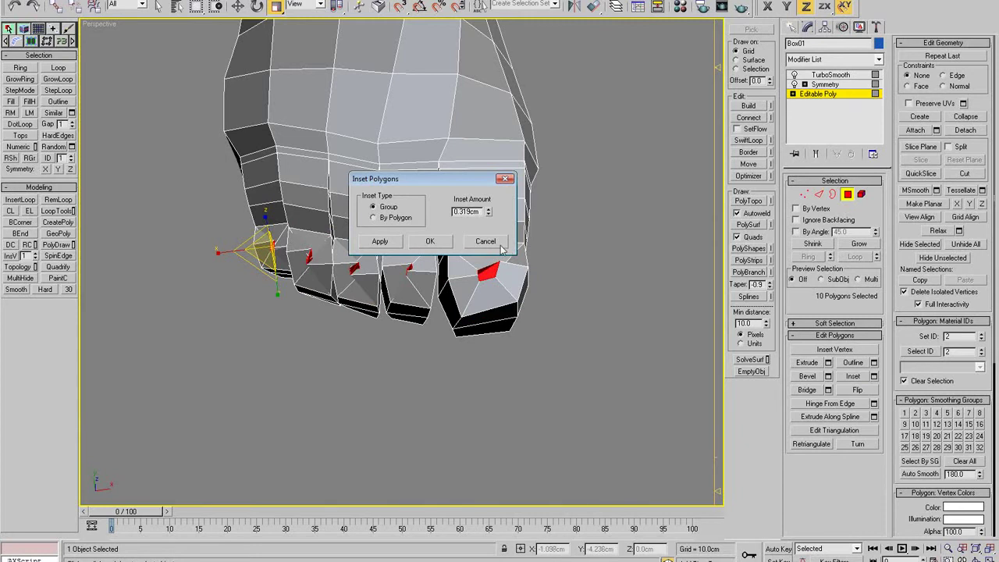
pyautogui.rightClick(489, 212)
pyautogui.moveTo(488, 161); pyautogui.dragTo(488, 124)
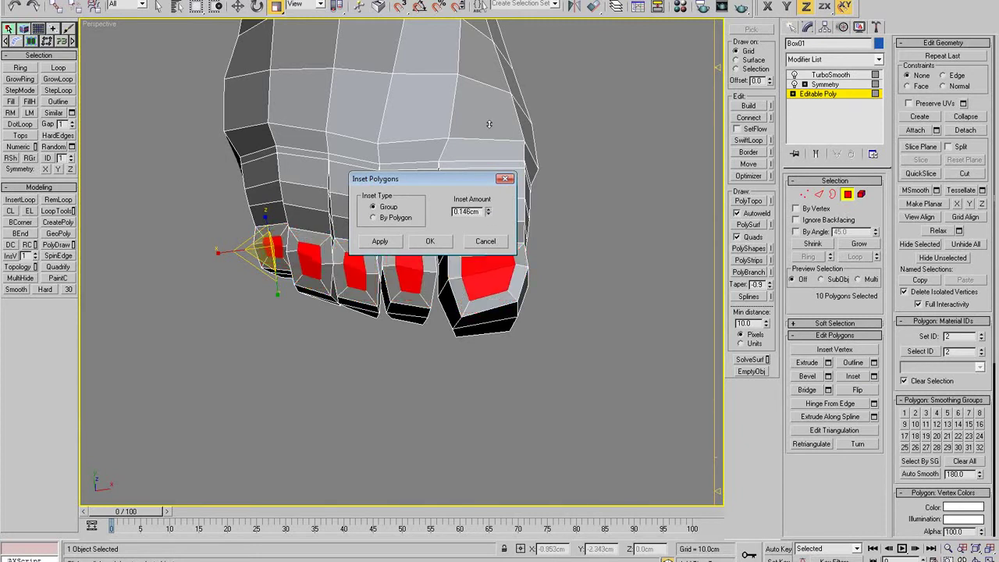
pyautogui.click(433, 242)
# Step: Scale the inset nail polygons on the toes and even out their shape with GeoPoly
pyautogui.keyDown('alt'); pyautogui.moveTo(433, 242); pyautogui.dragTo(310, 273, button='middle'); pyautogui.keyUp('alt')
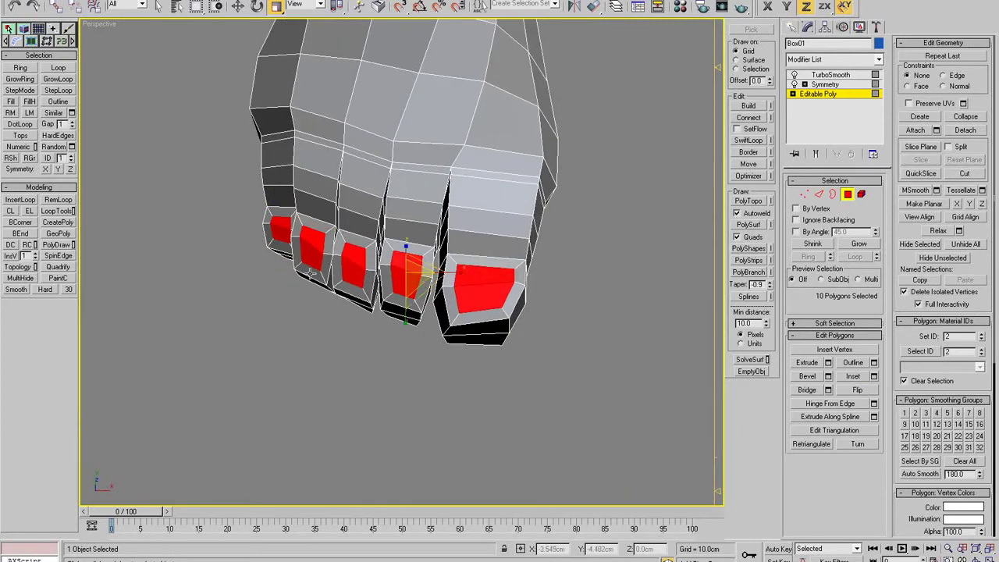
pyautogui.moveTo(407, 317)
pyautogui.mouseDown()
pyautogui.moveTo(406, 275)
pyautogui.moveTo(417, 309)
pyautogui.mouseUp()
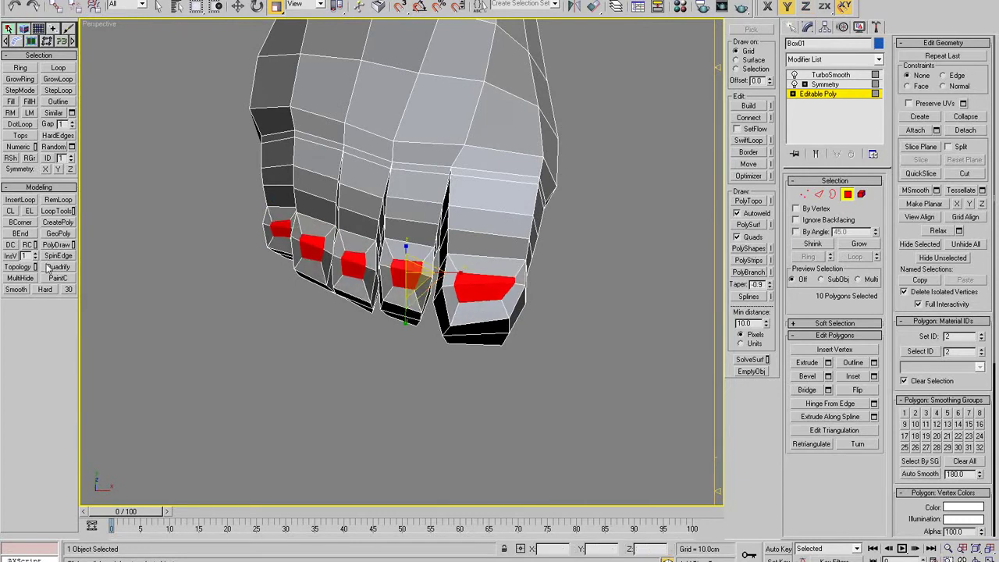
pyautogui.click(60, 236)
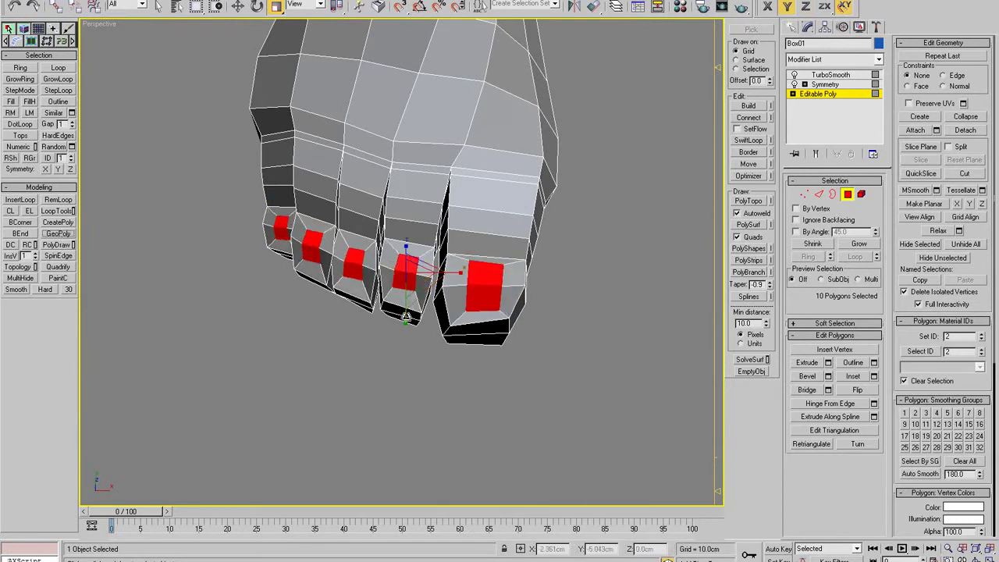
pyautogui.keyDown('alt'); pyautogui.moveTo(412, 258); pyautogui.dragTo(418, 332, button='middle'); pyautogui.keyUp('alt')
pyautogui.moveTo(418, 332); pyautogui.dragTo(452, 324)
# Step: Adjust individual vertices of the nail outlines from the big toe to the little toe
pyautogui.press('2')
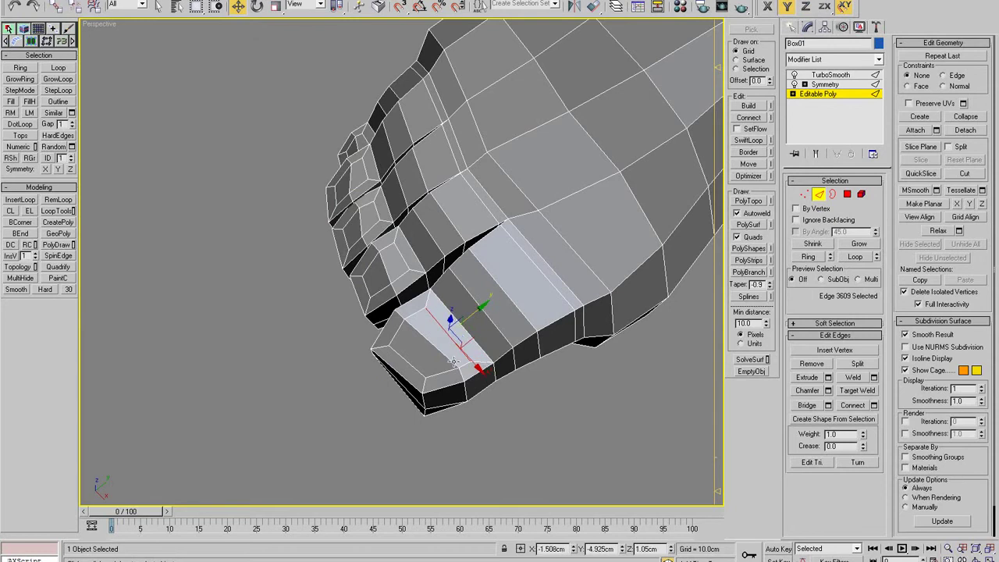
pyautogui.press('1')
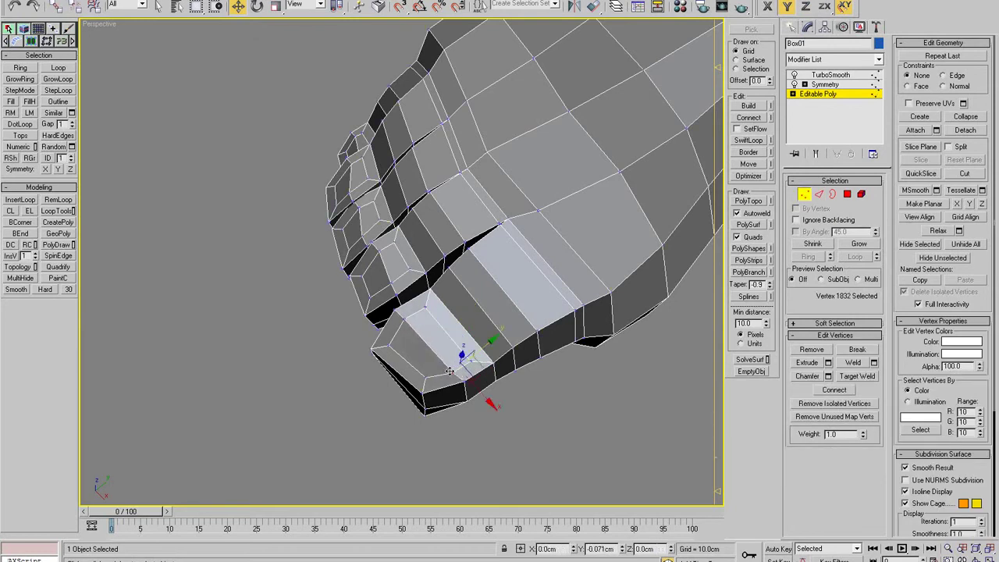
pyautogui.keyDown('alt'); pyautogui.moveTo(449, 370); pyautogui.dragTo(550, 333, button='middle'); pyautogui.keyUp('alt')
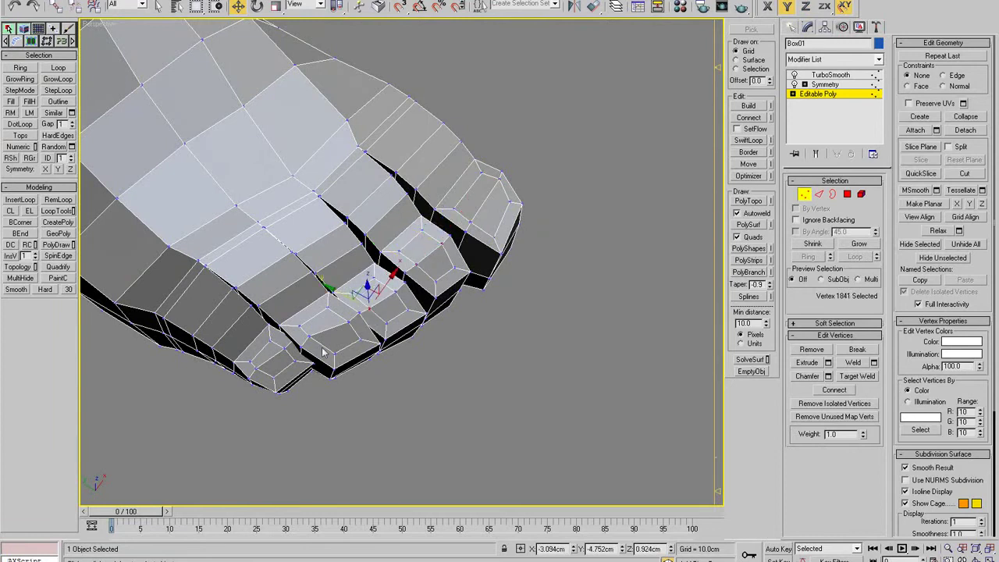
pyautogui.keyDown('alt'); pyautogui.moveTo(324, 353); pyautogui.dragTo(335, 318, button='middle'); pyautogui.keyUp('alt')
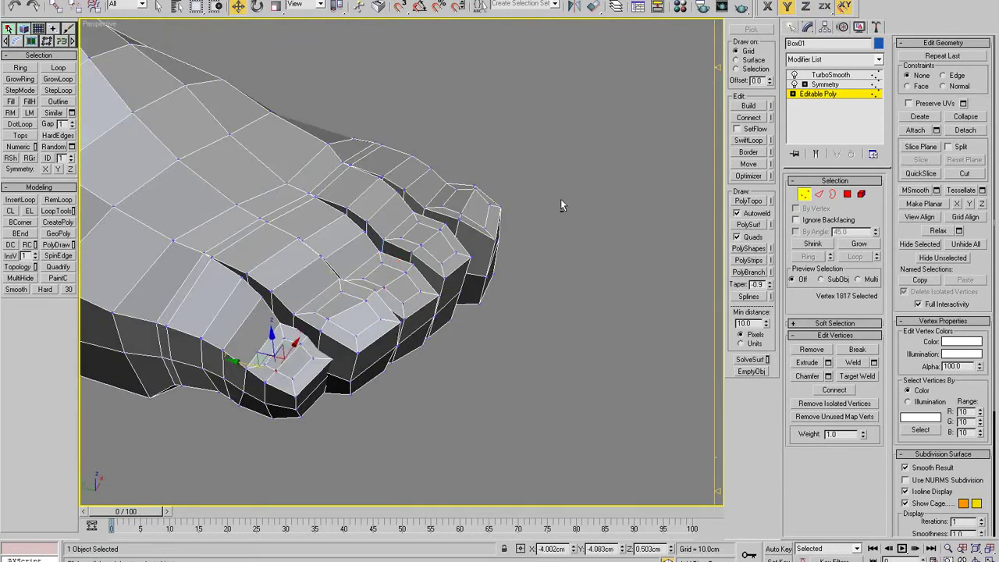
pyautogui.keyDown('alt'); pyautogui.moveTo(560, 206); pyautogui.dragTo(619, 183, button='middle'); pyautogui.keyUp('alt')
# Step: Extrude the ten nail polygons by 0.04 cm along their local normals
pyautogui.click(846, 194)
pyautogui.keyDown('alt'); pyautogui.moveTo(702, 328); pyautogui.dragTo(762, 375, button='middle'); pyautogui.keyUp('alt')
pyautogui.click(828, 362)
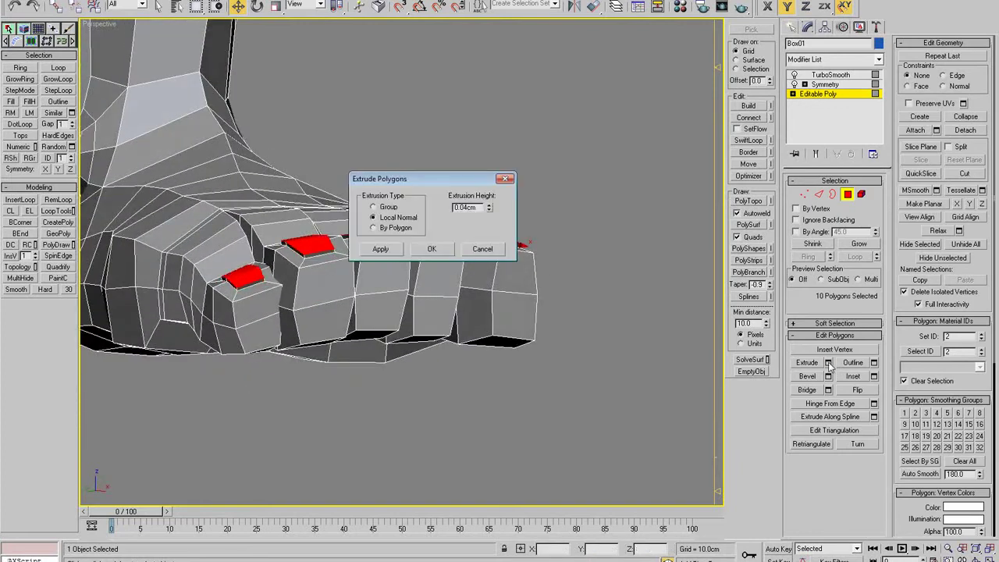
pyautogui.click(431, 248)
# Step: Reposition the extruded nail polygons on the toes and scale them up slightly
pyautogui.keyDown('alt'); pyautogui.moveTo(434, 250); pyautogui.dragTo(476, 244, button='middle'); pyautogui.keyUp('alt')
pyautogui.moveTo(483, 224); pyautogui.dragTo(491, 229)
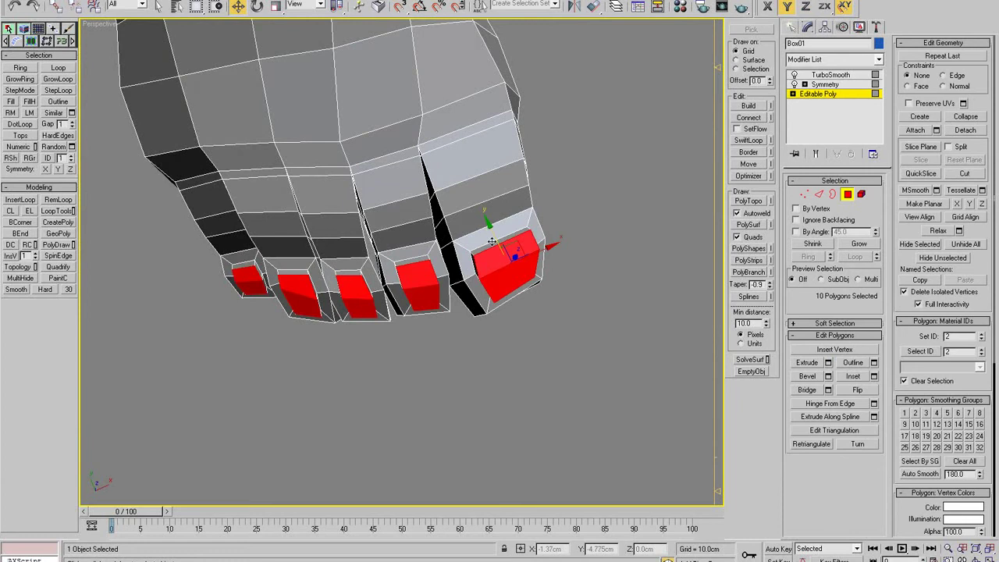
pyautogui.keyDown('alt'); pyautogui.moveTo(492, 242); pyautogui.dragTo(471, 256, button='middle'); pyautogui.keyUp('alt')
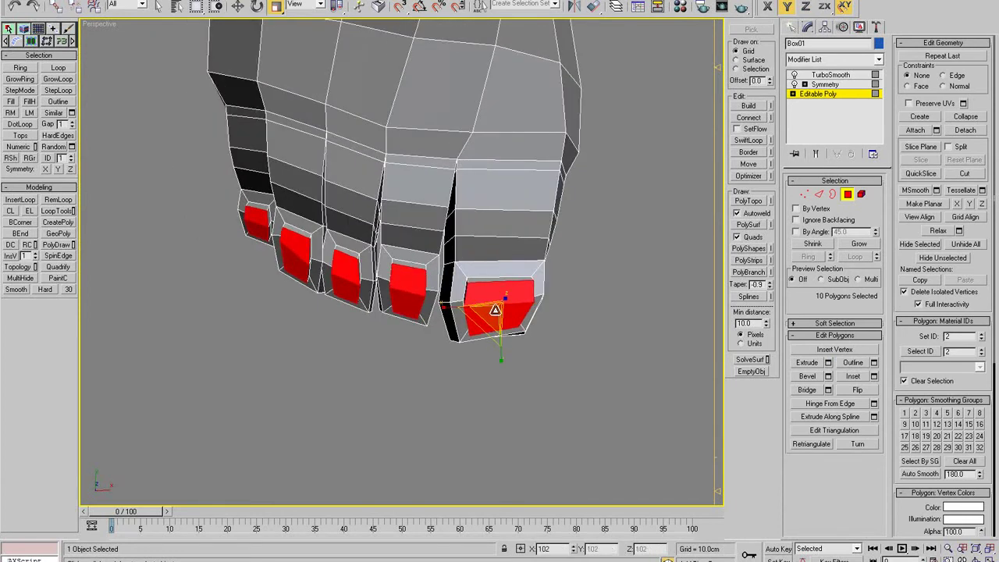
# Step: Select the rear edge of each of the five toenails, narrow these edges by scaling, and adjust their position
pyautogui.press('2')
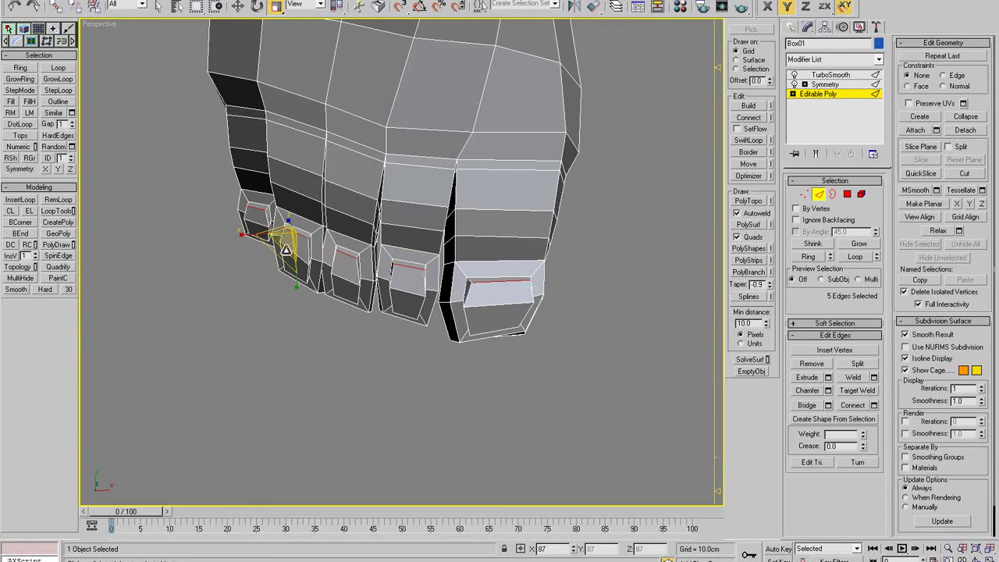
pyautogui.keyDown('alt'); pyautogui.moveTo(357, 268); pyautogui.dragTo(307, 196, button='middle'); pyautogui.keyUp('alt')
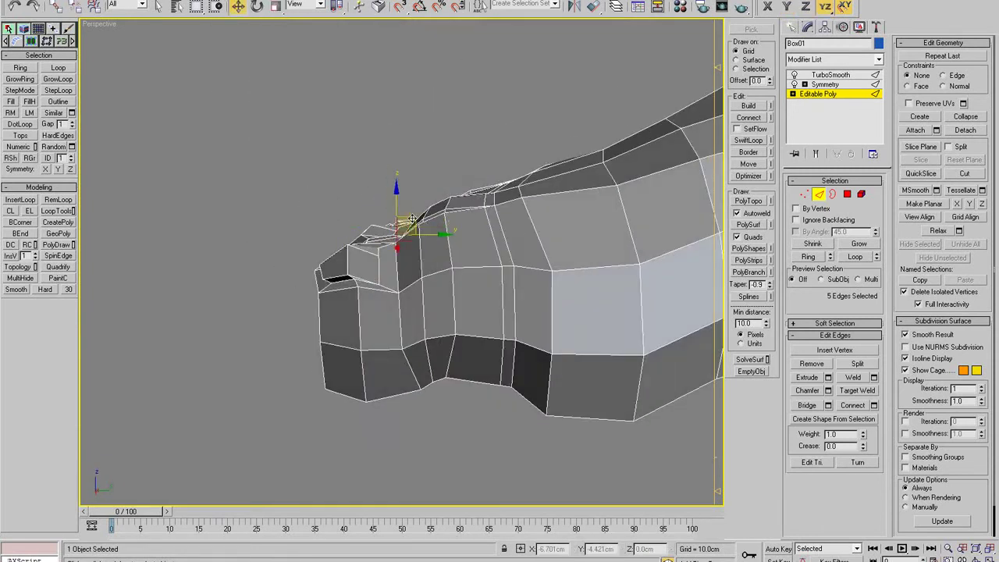
# Step: Leave edge editing, deselect the body, and examine the smoothed feet and toenails
pyautogui.keyDown('alt'); pyautogui.moveTo(412, 220); pyautogui.dragTo(572, 249, button='middle'); pyautogui.keyUp('alt')
pyautogui.scroll(-3, 468, 230)
pyautogui.scroll(-3, 468, 230)
pyautogui.scroll(2, 471, 259)
pyautogui.click(817, 195)
pyautogui.click(573, 286)
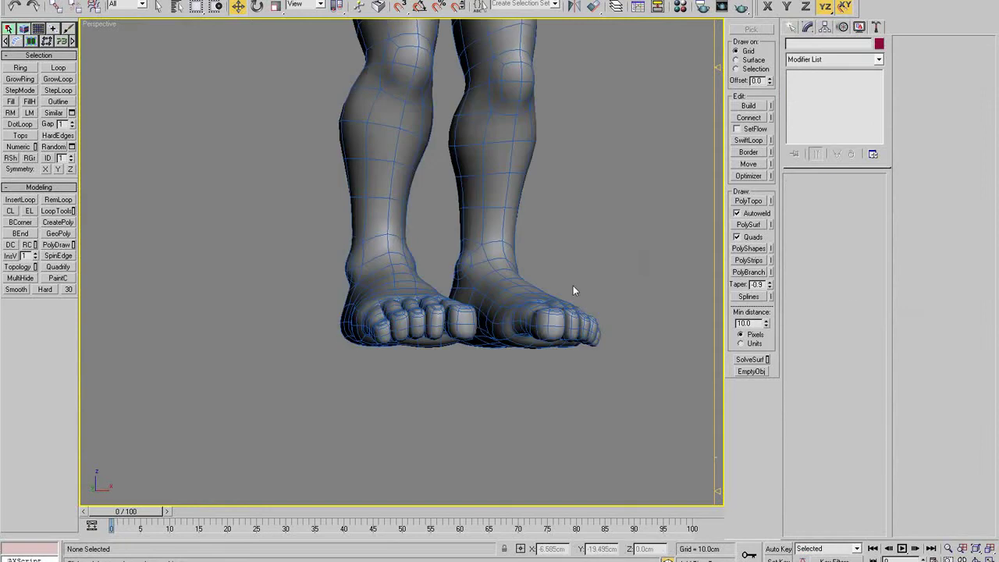
pyautogui.keyDown('alt'); pyautogui.moveTo(432, 386); pyautogui.dragTo(383, 435, button='middle'); pyautogui.keyUp('alt')
pyautogui.scroll(4, 383, 435)
# Step: Try to insert an edge loop through the edge across the base of the big toe in the base mesh
pyautogui.click(451, 404)
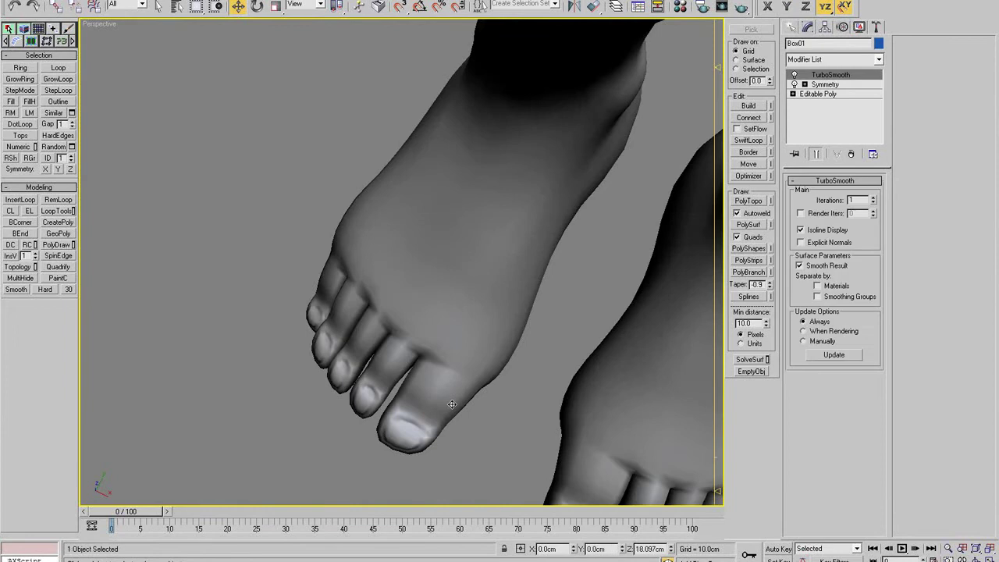
pyautogui.click(841, 94)
pyautogui.press('1')
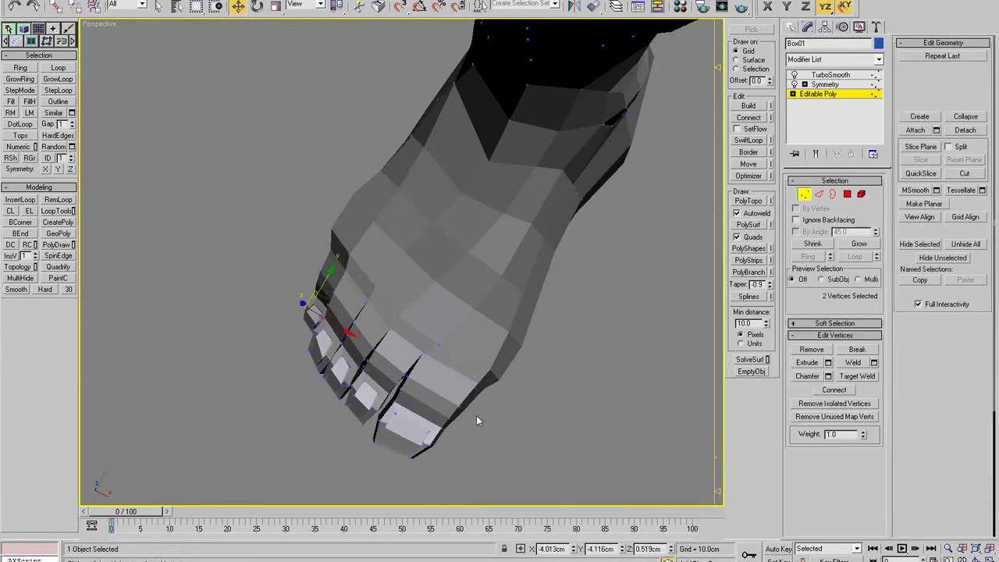
pyautogui.press('F4')
pyautogui.keyDown('alt'); pyautogui.moveTo(477, 415); pyautogui.dragTo(479, 351, button='middle'); pyautogui.keyUp('alt')
pyautogui.press('2')
pyautogui.click(462, 357)
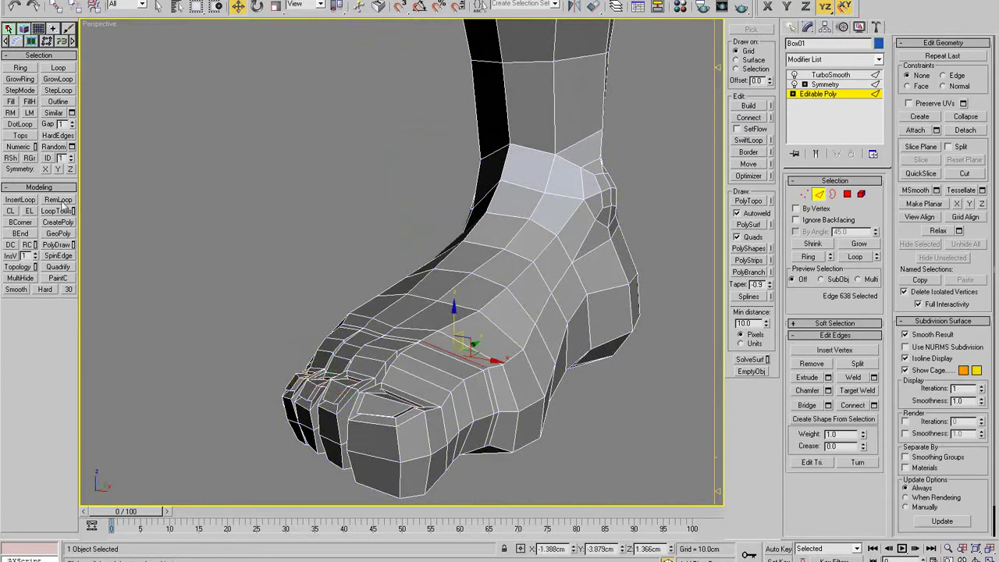
pyautogui.click(20, 200)
pyautogui.hotkey('ctrl', 'z')
# Step: Check the foot's shape in perspective and the body from above, deselect the body, and return to the perspective view
pyautogui.keyDown('alt'); pyautogui.moveTo(274, 268); pyautogui.dragTo(491, 372, button='middle'); pyautogui.keyUp('alt')
pyautogui.scroll(2, 501, 345)
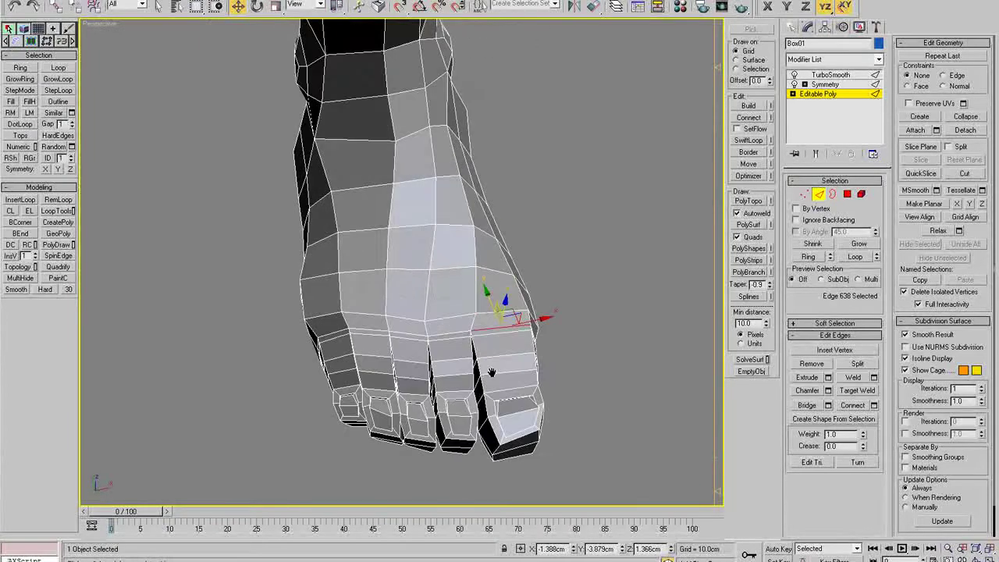
pyautogui.hotkey('alt', 'w')
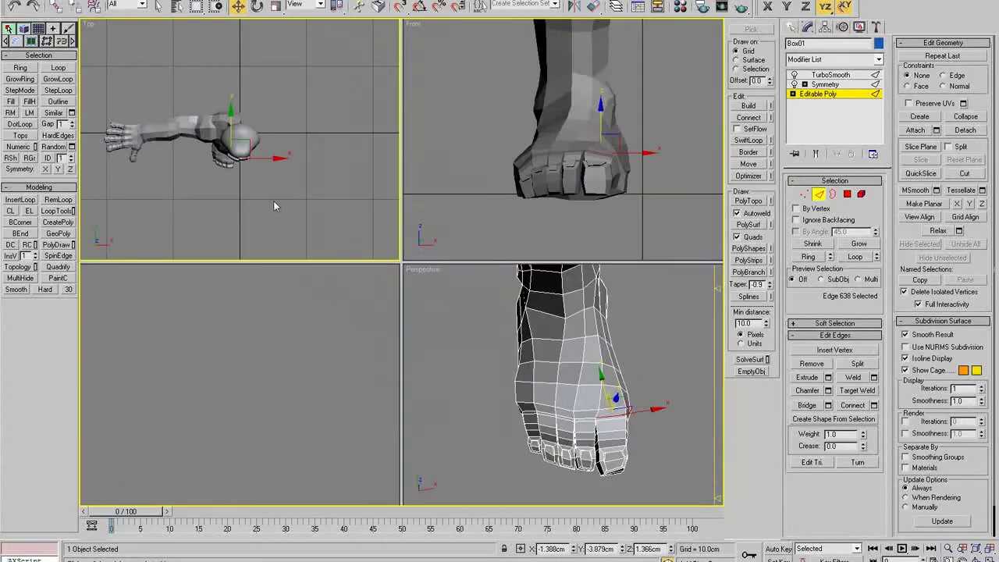
pyautogui.middleClick(273, 200)
pyautogui.hotkey('alt', 'w')
pyautogui.click(606, 337)
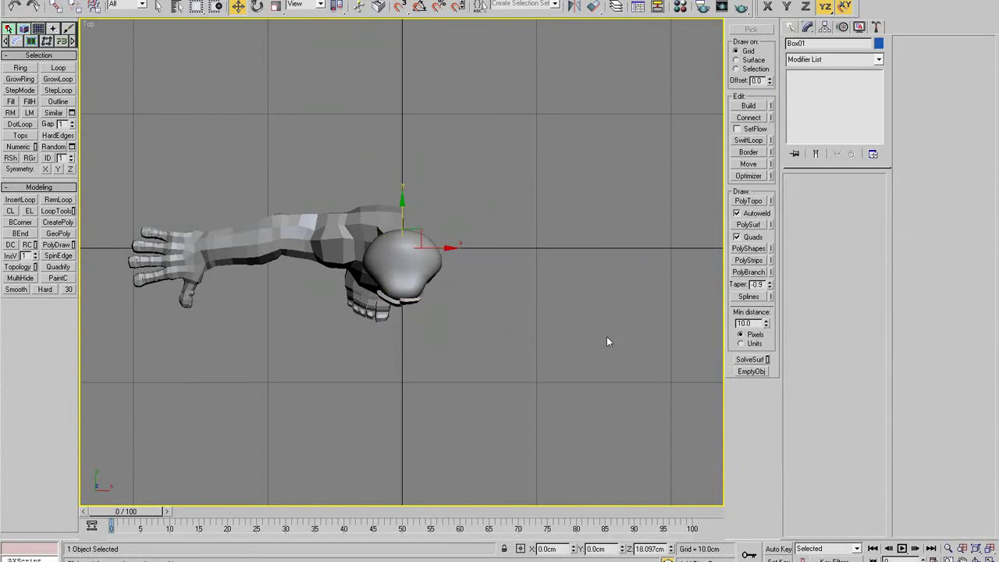
pyautogui.hotkey('alt', 'w')
pyautogui.middleClick(622, 353)
pyautogui.hotkey('alt', 'w')
# Step: Frame the whole figure and examine its proportions from the back, sides and front
pyautogui.moveTo(568, 360); pyautogui.dragTo(338, 309, button='middle')
pyautogui.press('z')
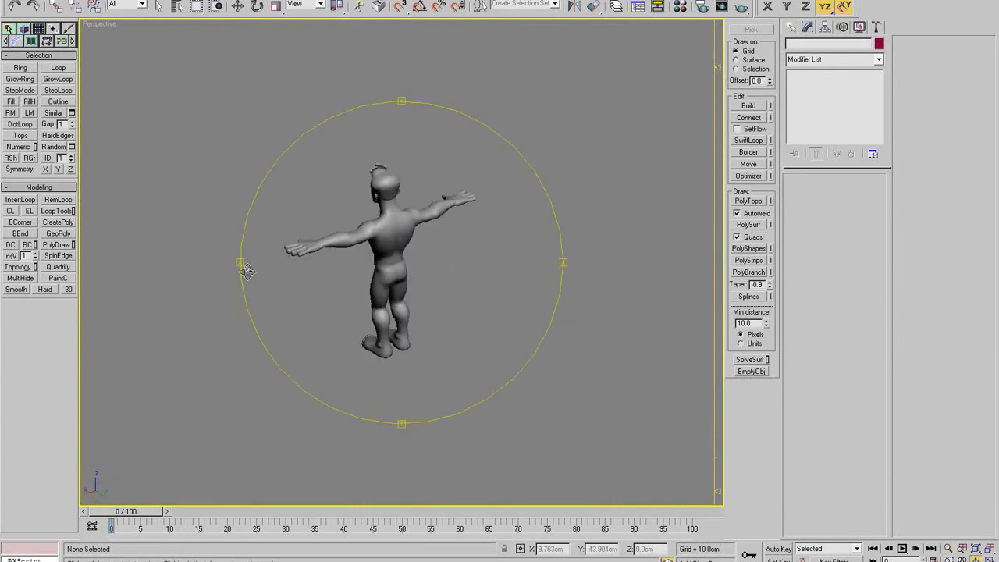
pyautogui.keyDown('alt'); pyautogui.moveTo(248, 223); pyautogui.dragTo(487, 226, button='middle'); pyautogui.keyUp('alt')
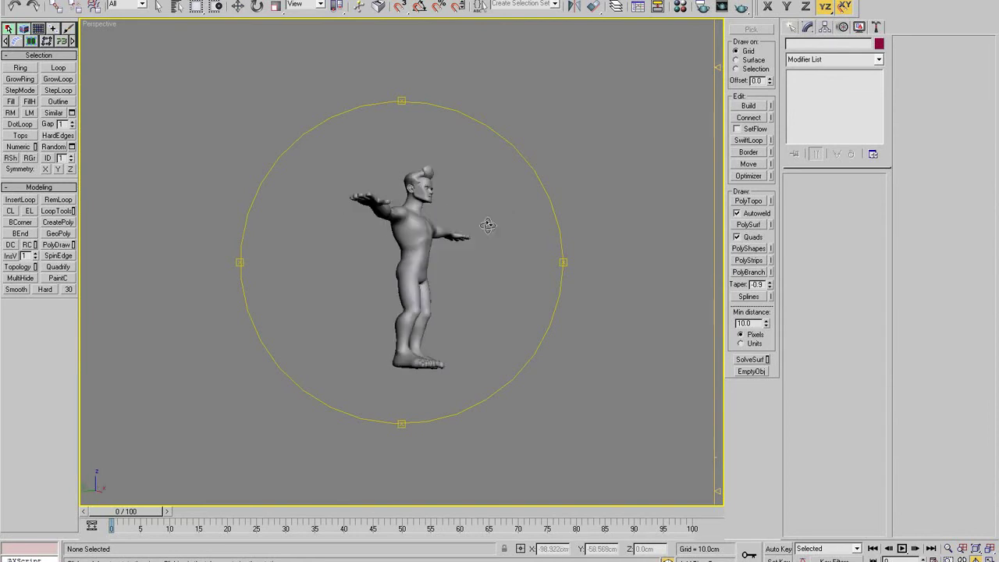
pyautogui.keyDown('alt'); pyautogui.moveTo(534, 273); pyautogui.dragTo(399, 283, button='middle'); pyautogui.keyUp('alt')
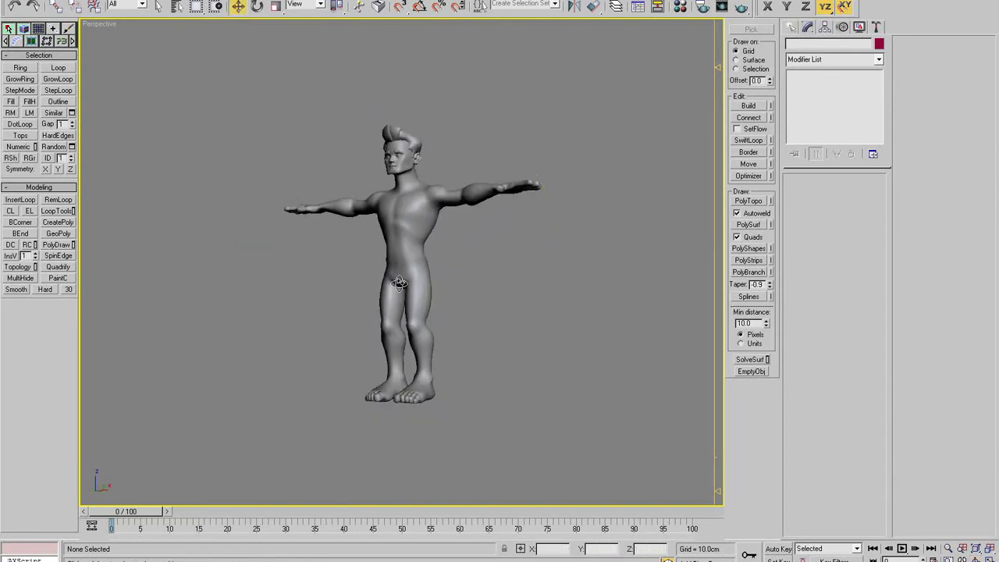
pyautogui.keyDown('alt'); pyautogui.moveTo(509, 306); pyautogui.dragTo(585, 310, button='middle'); pyautogui.keyUp('alt')
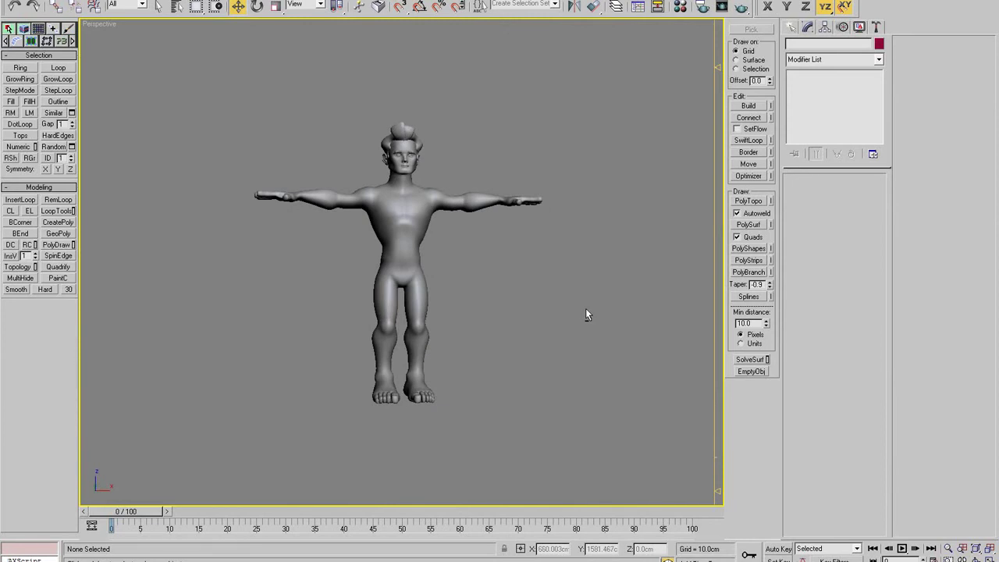
pyautogui.keyDown('alt'); pyautogui.moveTo(570, 303); pyautogui.dragTo(369, 242, button='middle'); pyautogui.keyUp('alt')
pyautogui.keyDown('alt'); pyautogui.moveTo(469, 249); pyautogui.dragTo(368, 279, button='middle'); pyautogui.keyUp('alt')
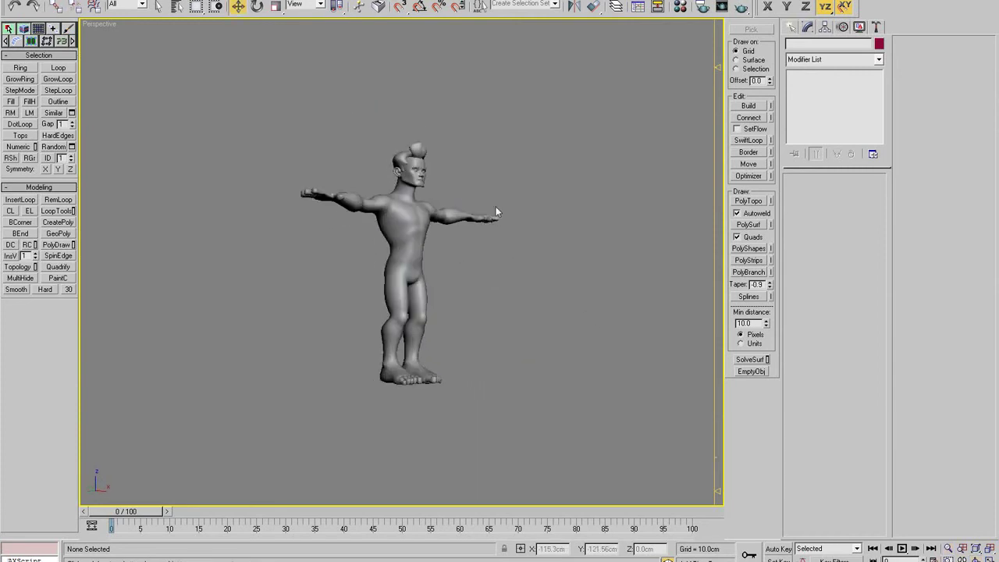
pyautogui.keyDown('alt'); pyautogui.moveTo(505, 248); pyautogui.dragTo(481, 268, button='middle'); pyautogui.keyUp('alt')
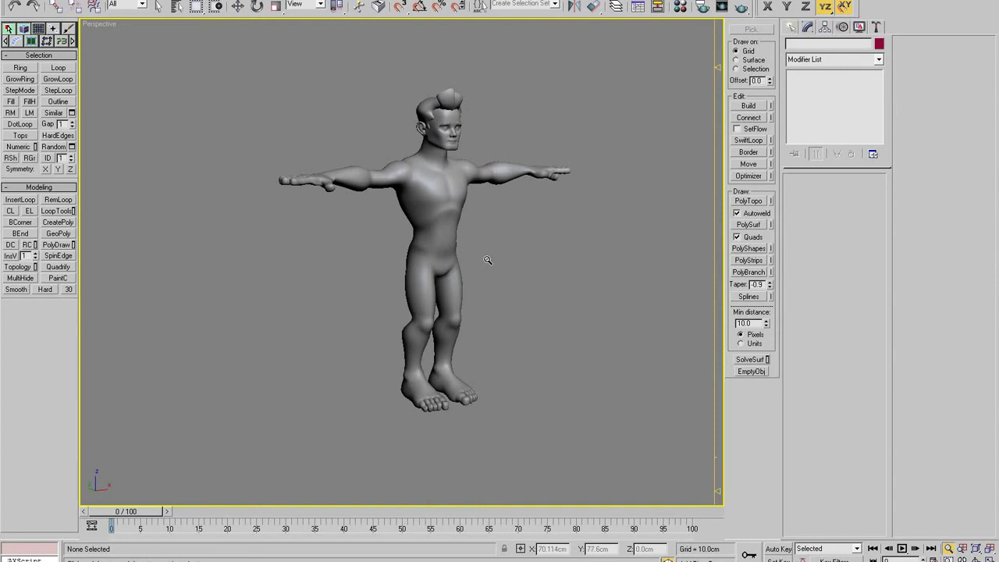
pyautogui.keyDown('ctrl'); pyautogui.keyDown('alt'); pyautogui.moveTo(488, 260); pyautogui.dragTo(508, 250, button='middle'); pyautogui.keyUp('alt'); pyautogui.keyUp('ctrl')
# Step: Inspect the open border along the centre line of the body's base mesh around the hips, and deselect the body
pyautogui.scroll(5, 435, 259)
pyautogui.scroll(5, 449, 263)
pyautogui.click(455, 294)
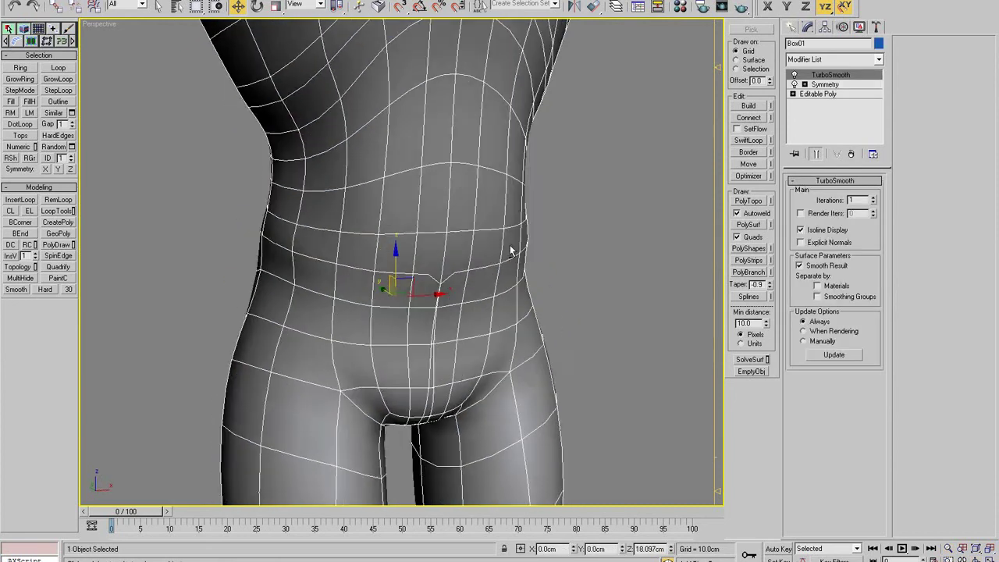
pyautogui.click(824, 94)
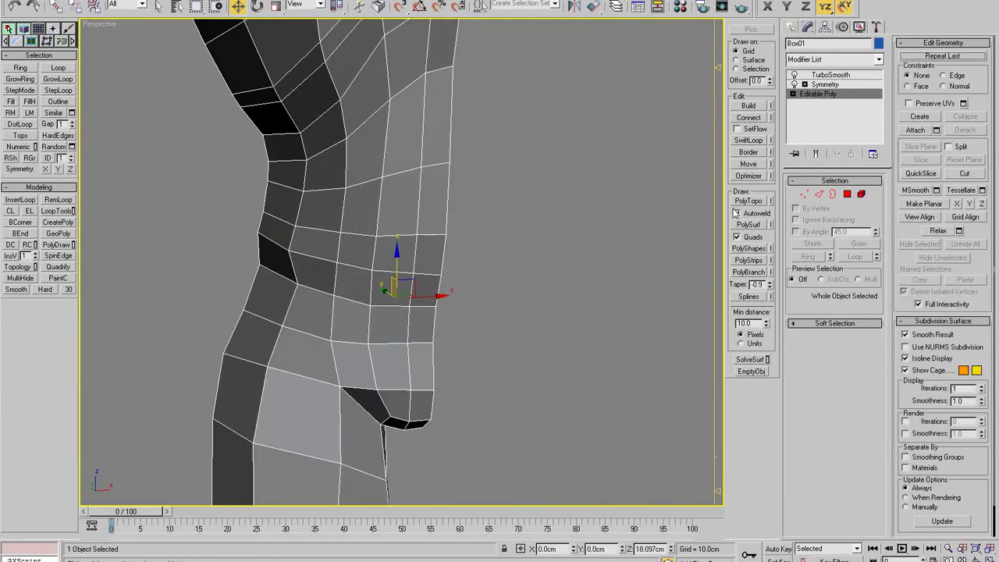
pyautogui.click(833, 195)
pyautogui.keyDown('alt'); pyautogui.moveTo(555, 308); pyautogui.dragTo(779, 269, button='middle'); pyautogui.keyUp('alt')
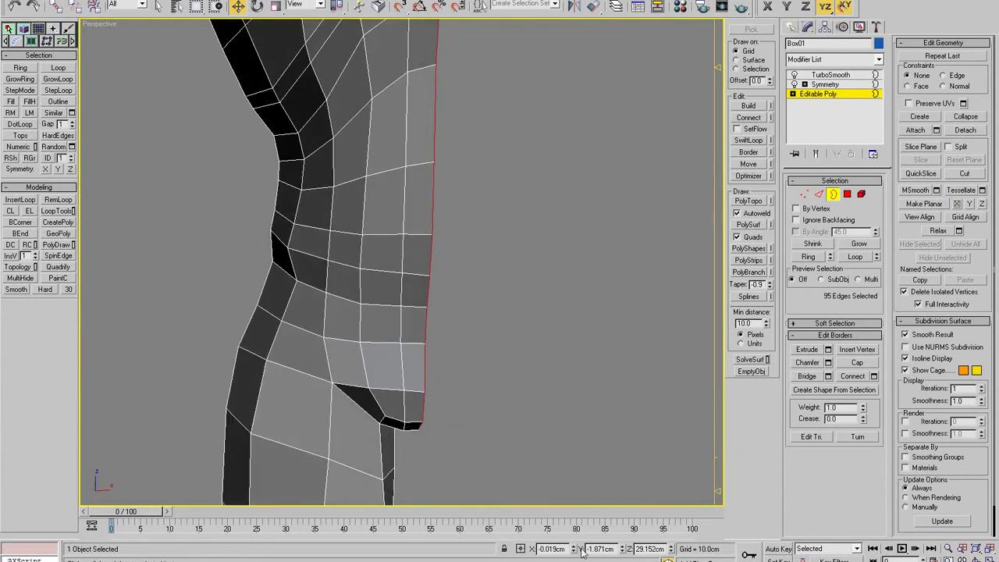
pyautogui.click(833, 194)
pyautogui.click(620, 213)
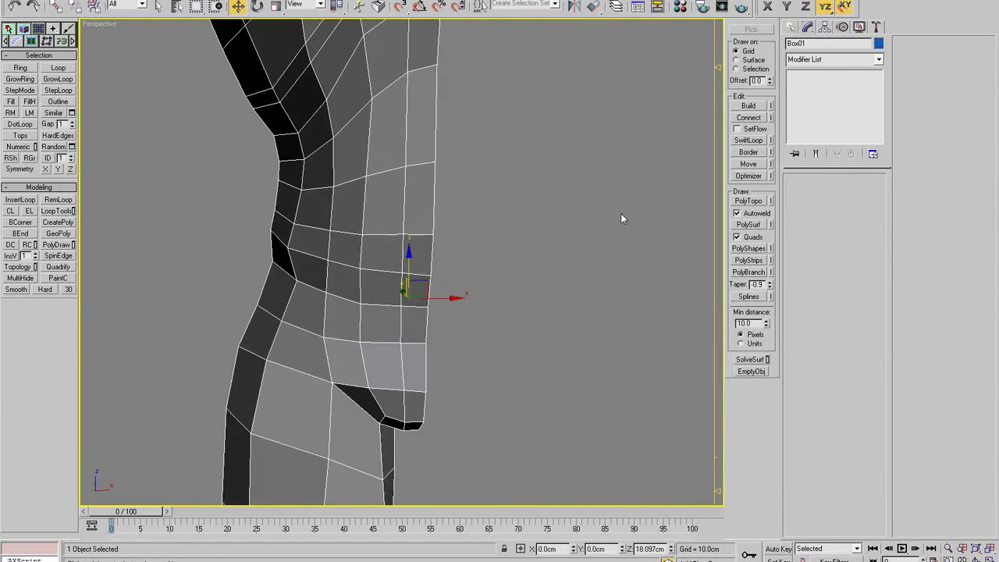
# Step: Bring the entire smoothed figure into view and check its form while orbiting around it
pyautogui.press('z')
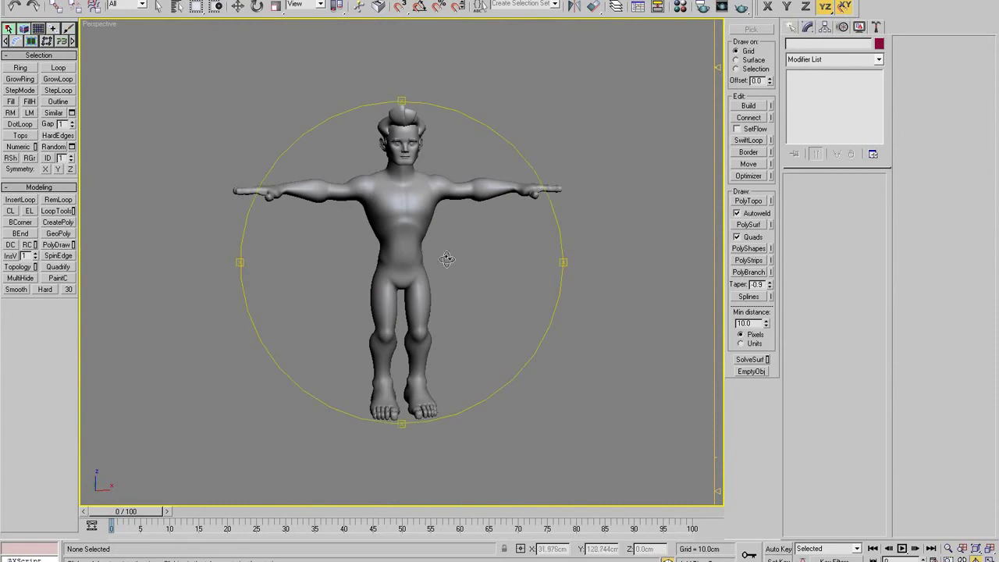
pyautogui.keyDown('alt'); pyautogui.moveTo(441, 257); pyautogui.dragTo(903, 286, button='middle'); pyautogui.keyUp('alt')
pyautogui.keyDown('alt'); pyautogui.moveTo(527, 284); pyautogui.dragTo(473, 288, button='middle'); pyautogui.keyUp('alt')
pyautogui.press('w')
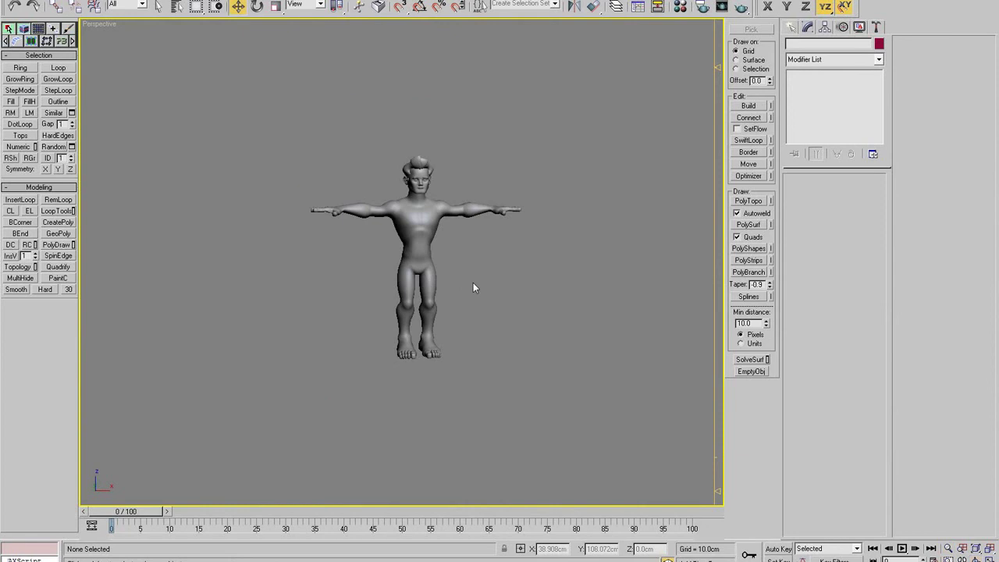
# Step: Switch the perspective view to Flat shading so the figure is displayed as a silhouette from the front
pyautogui.rightClick(110, 24)
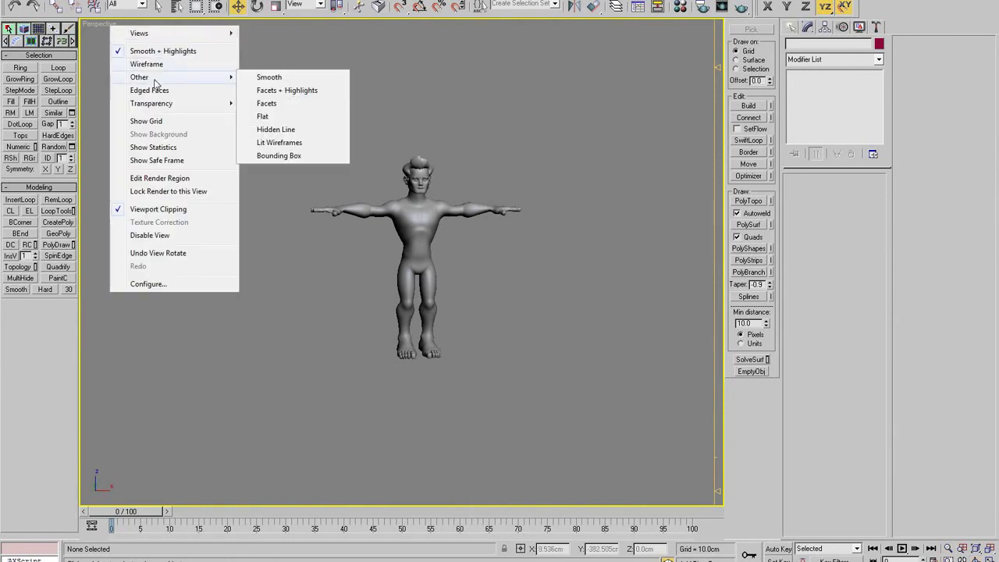
pyautogui.click(276, 117)
pyautogui.scroll(4, 412, 151)
pyautogui.keyDown('alt'); pyautogui.moveTo(414, 173); pyautogui.dragTo(412, 148, button='middle'); pyautogui.keyUp('alt')
# Step: Set the 03 - Default material's diffuse color to white with a value of 255 and view the figure's silhouette at an angle
pyautogui.press('m')
pyautogui.click(722, 301)
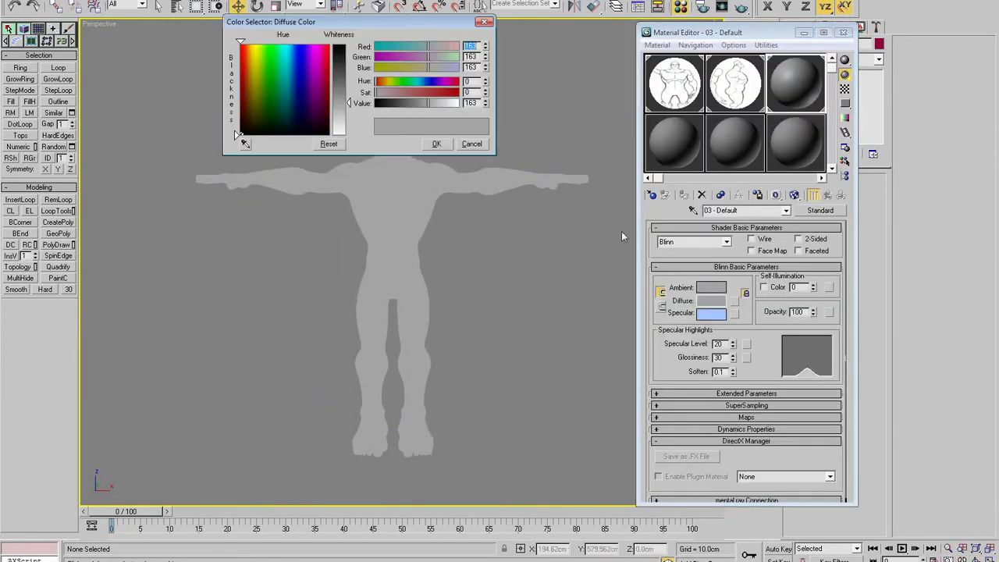
pyautogui.moveTo(433, 103); pyautogui.dragTo(480, 116)
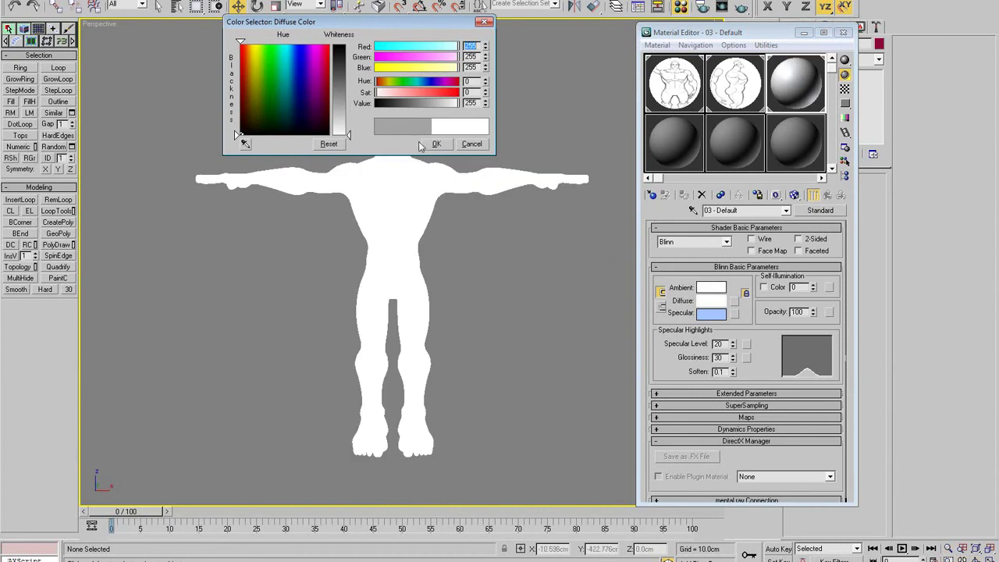
pyautogui.click(433, 145)
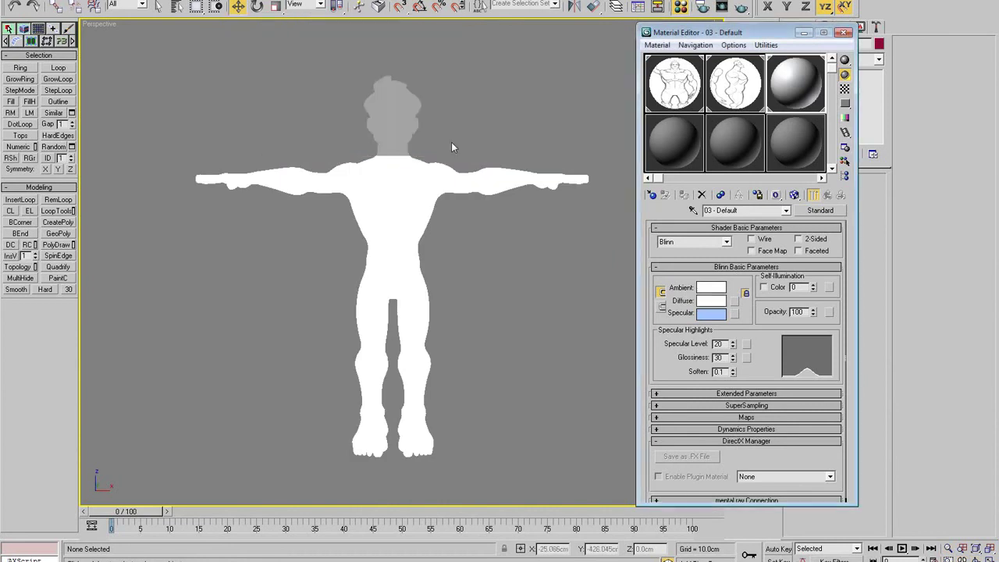
pyautogui.click(842, 32)
pyautogui.keyDown('alt'); pyautogui.moveTo(437, 211); pyautogui.dragTo(507, 205, button='middle'); pyautogui.keyUp('alt')
# Step: Set the 03 - Default material's diffuse color to black with a value of 0 and review the figure's silhouette from different angles
pyautogui.press('m')
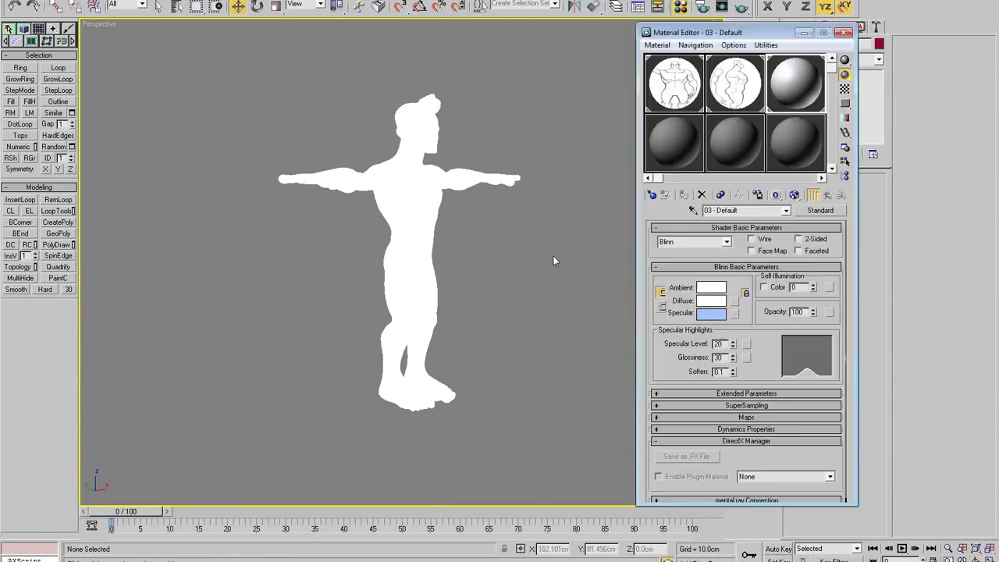
pyautogui.click(710, 300)
pyautogui.moveTo(458, 103); pyautogui.dragTo(375, 103)
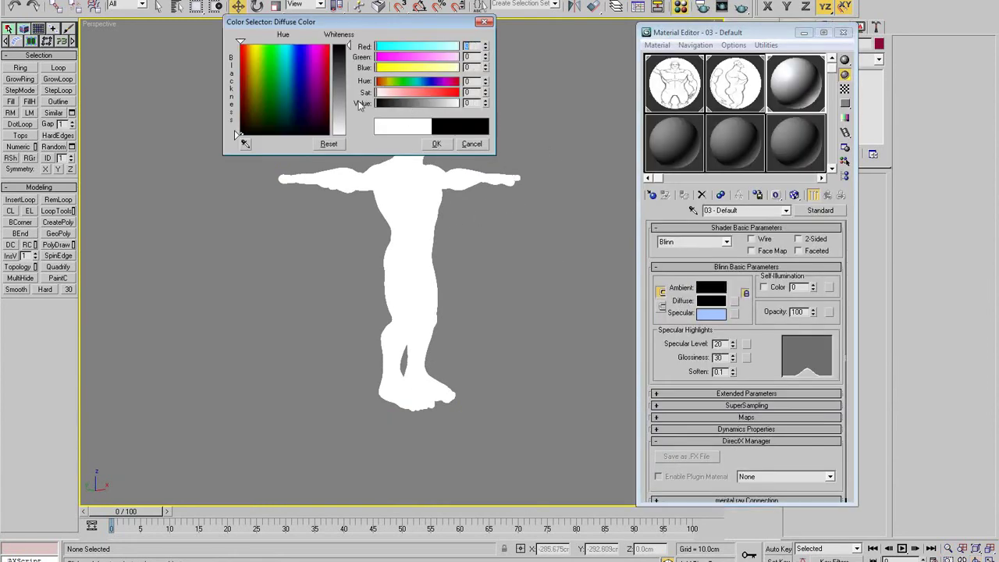
pyautogui.click(436, 144)
pyautogui.keyDown('alt'); pyautogui.moveTo(458, 223); pyautogui.dragTo(462, 222, button='middle'); pyautogui.keyUp('alt')
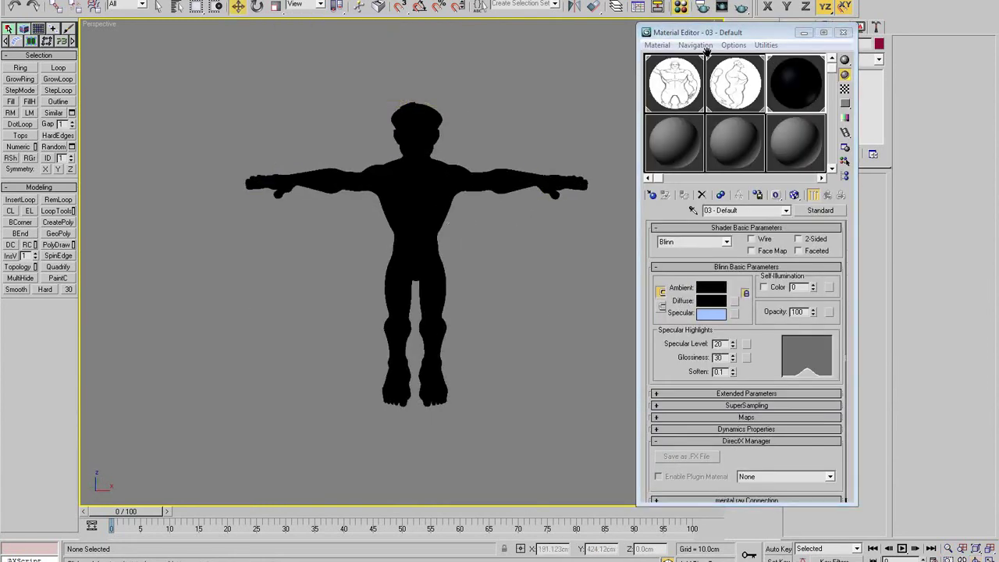
pyautogui.click(842, 32)
pyautogui.keyDown('alt'); pyautogui.moveTo(568, 236); pyautogui.dragTo(528, 267, button='middle'); pyautogui.keyUp('alt')
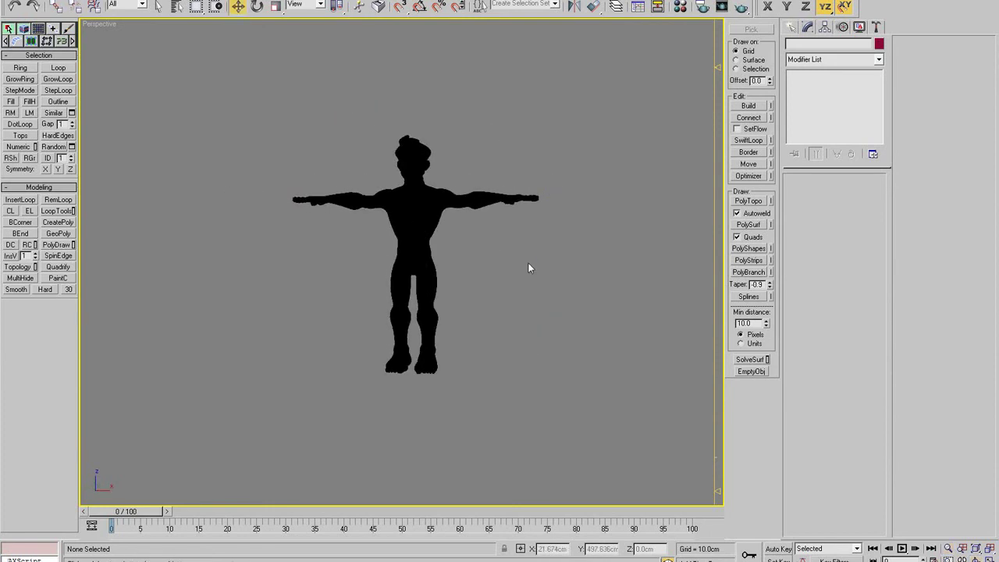